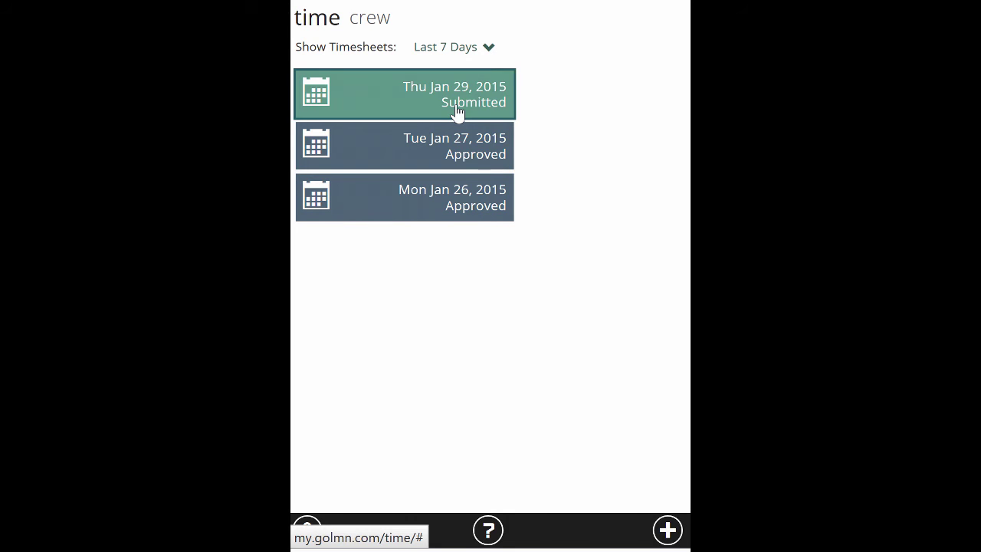
Review the approved Mon Jan 26, 2015 timesheet by staff and return to the timesheet list
left_click(474, 217)
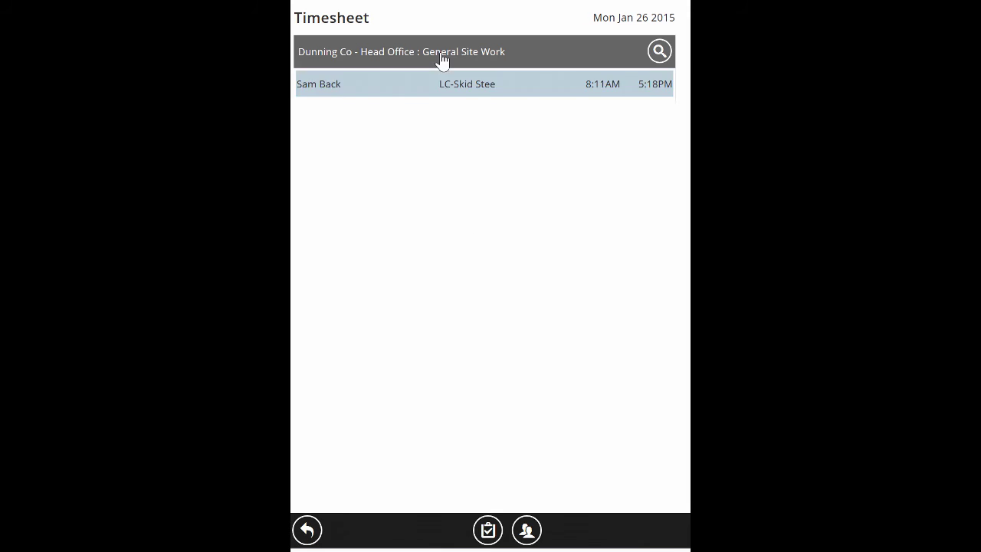
left_click(488, 530)
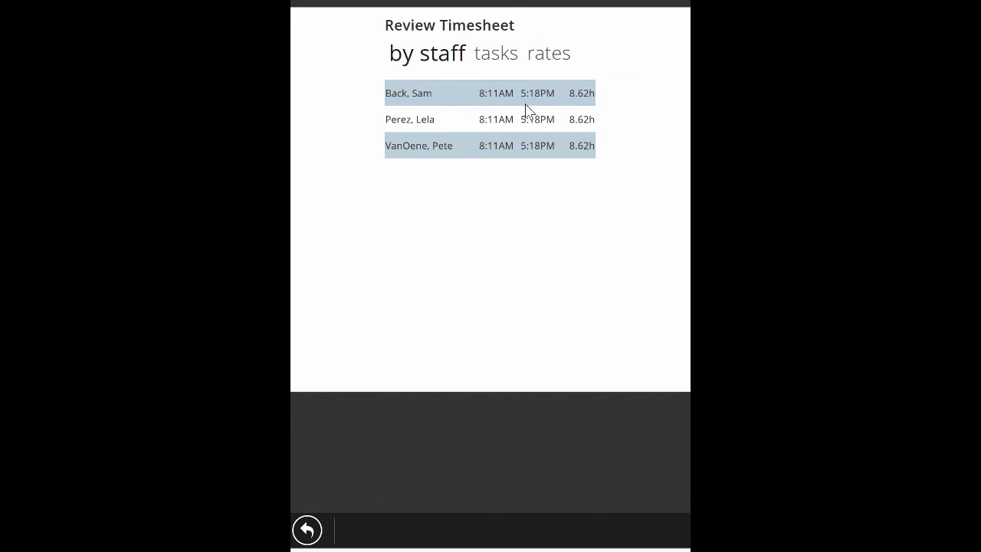
left_click(307, 534)
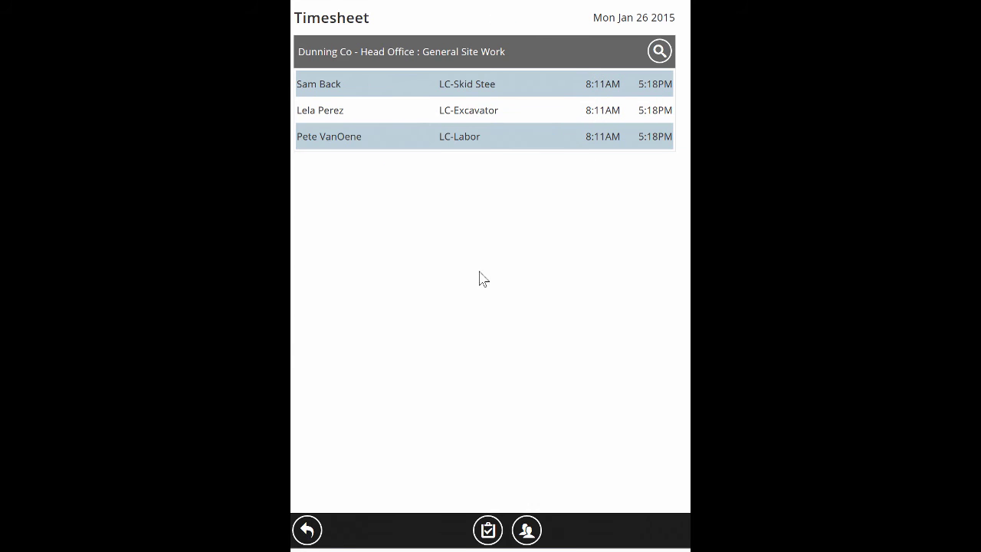
left_click(320, 527)
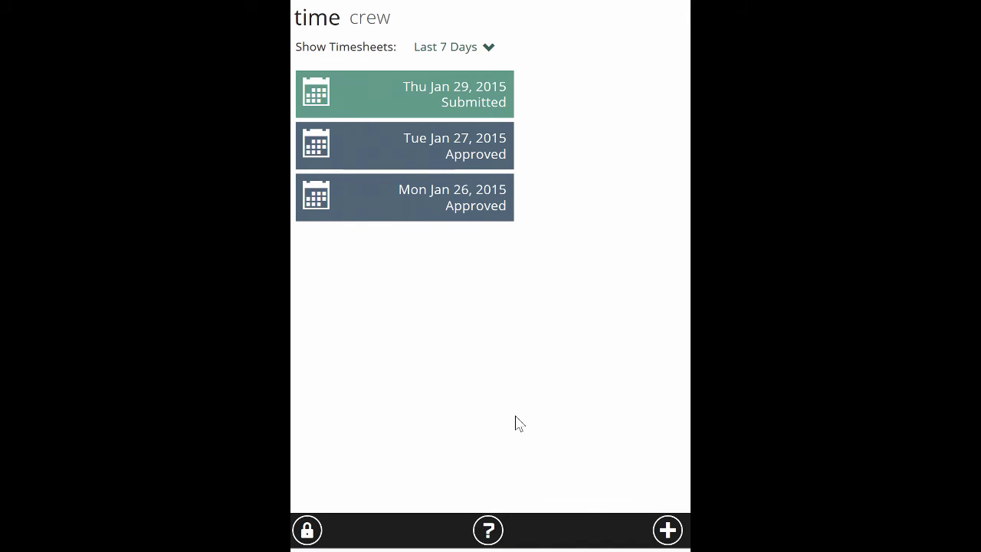
Create a new timesheet for January 30, 2015 and begin adding its first job
left_click(669, 536)
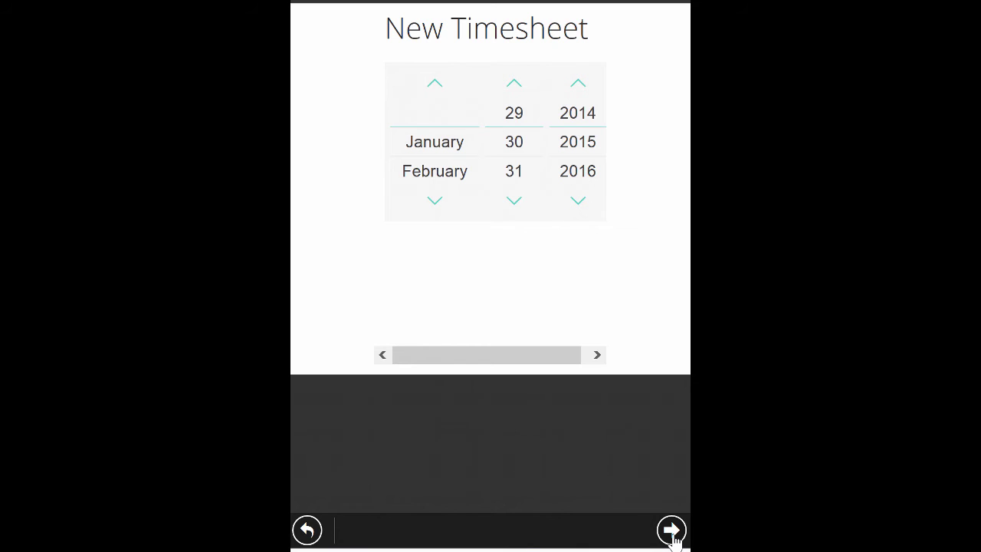
left_click(671, 530)
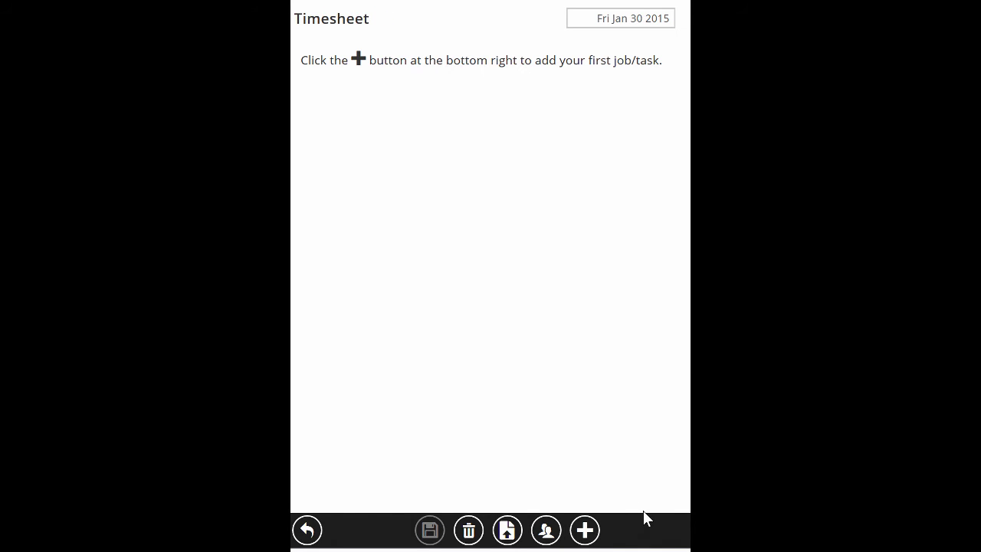
left_click(592, 533)
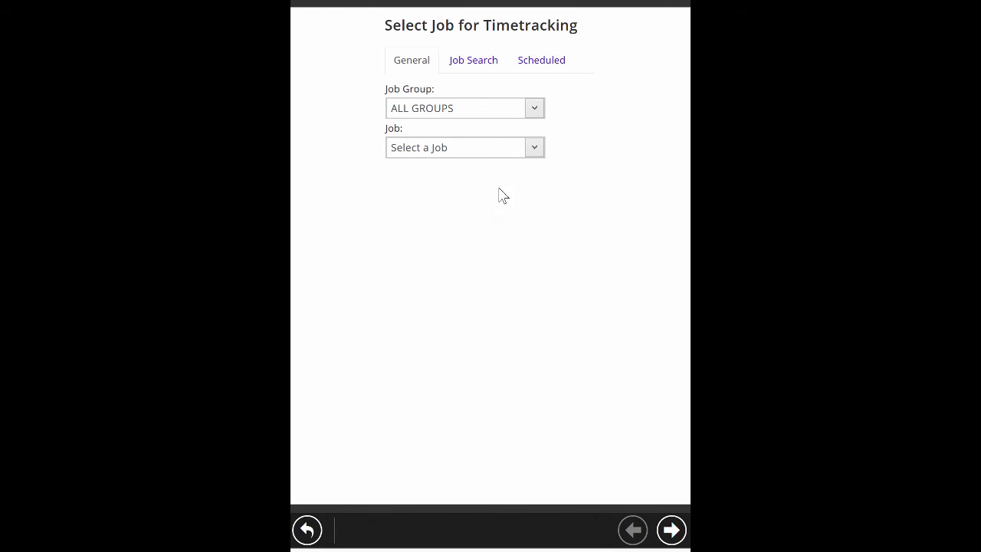
Browse the general job list and the scheduled jobs of the LawnA crew
left_click(482, 156)
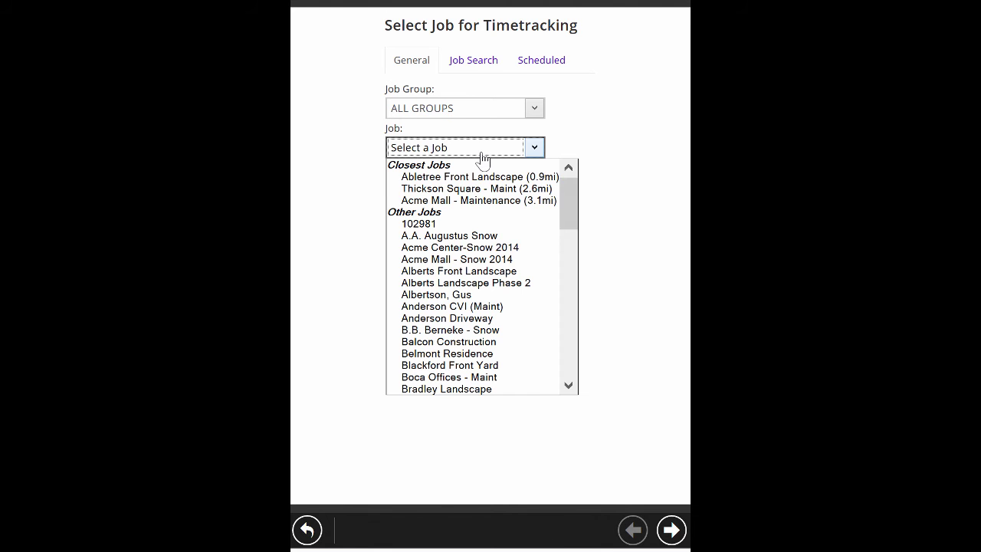
left_click(476, 61)
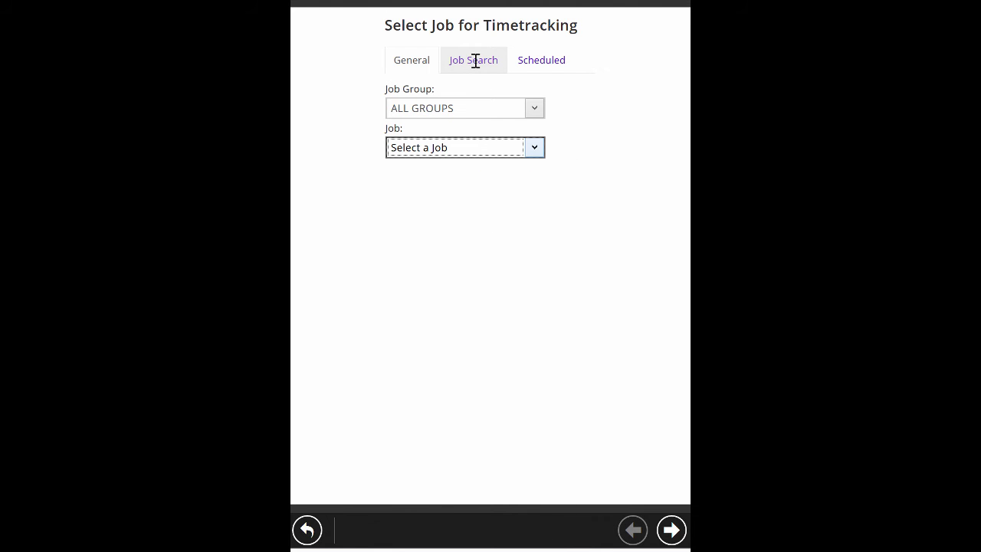
left_click(541, 63)
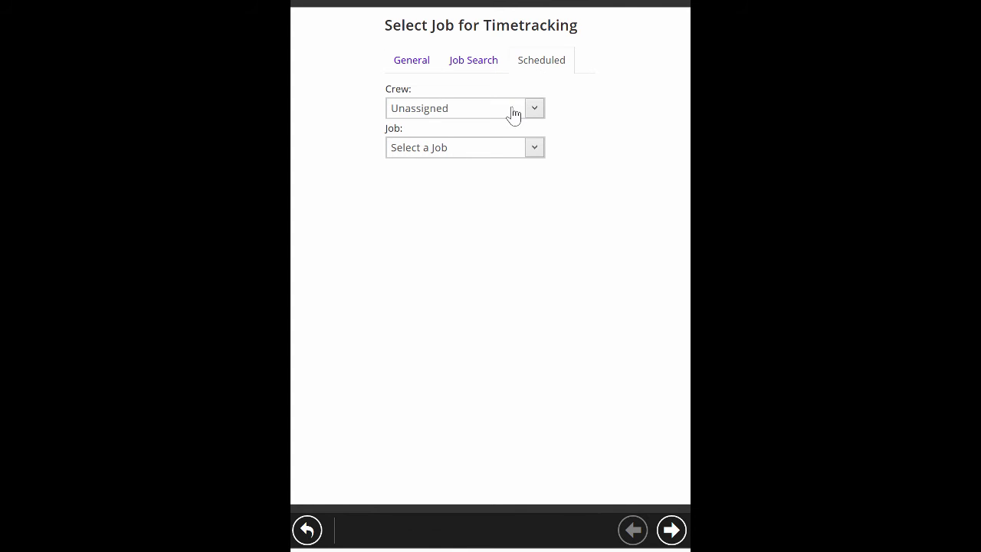
left_click(511, 113)
left_click(494, 139)
left_click(499, 150)
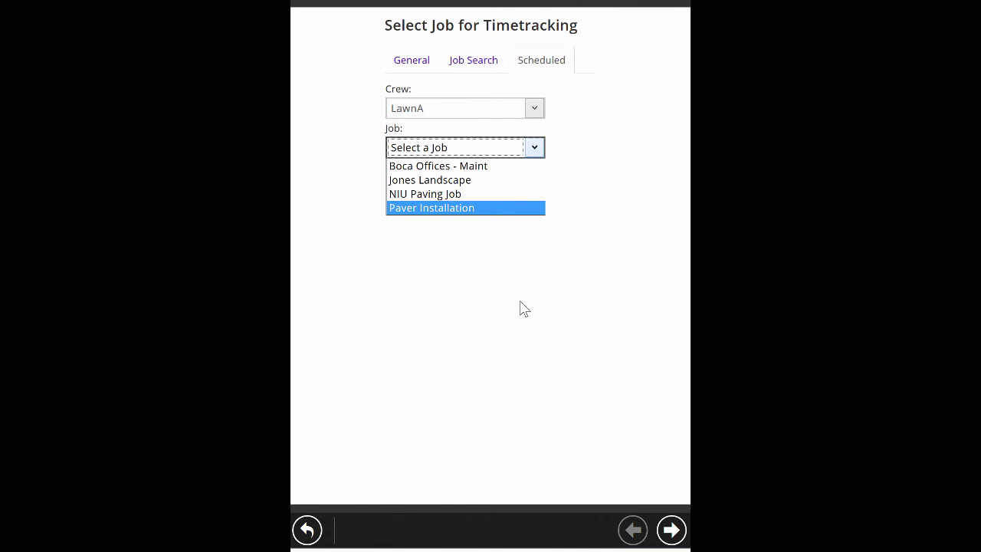
Choose Acme Mall - Maintenance from the closest general jobs as the job for time tracking
left_click(412, 58)
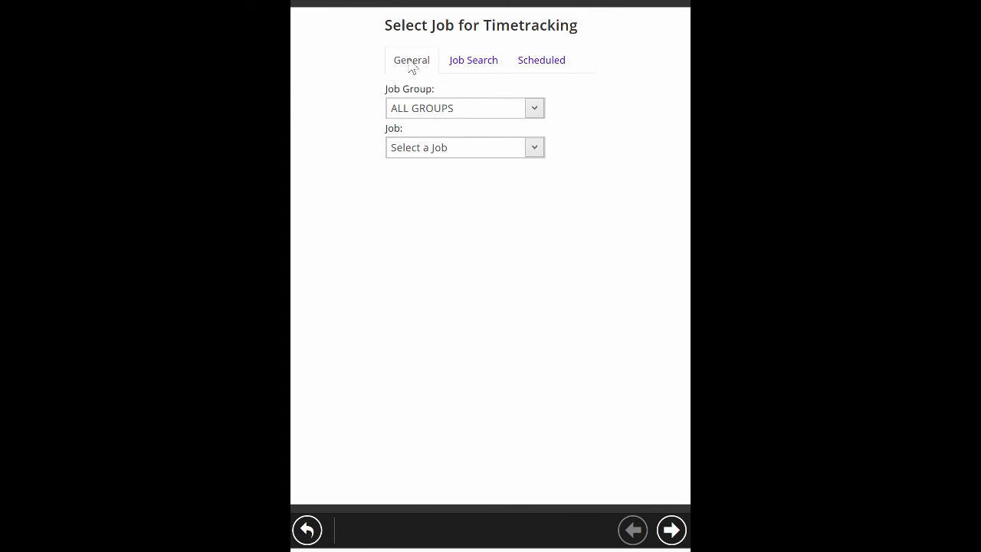
left_click(445, 151)
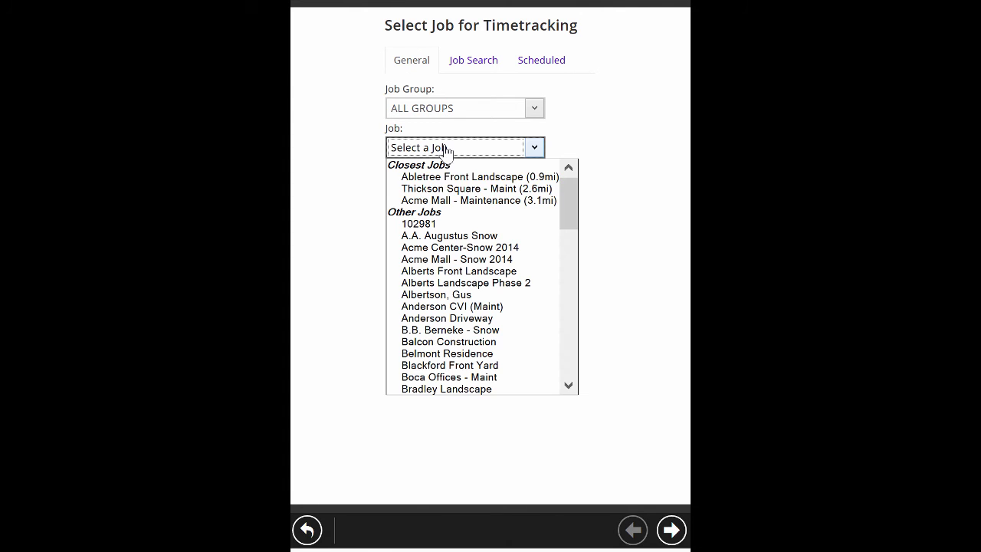
left_click(507, 200)
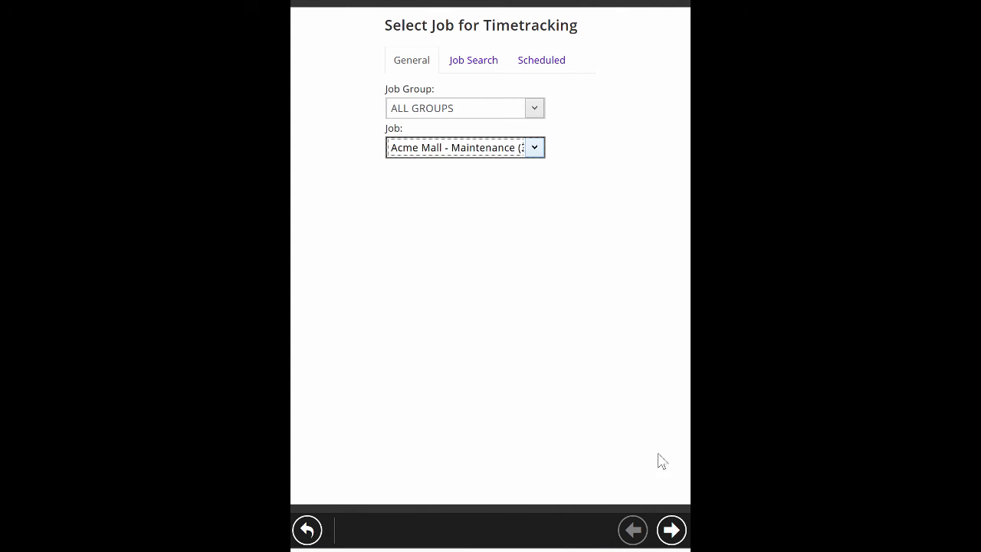
left_click(671, 529)
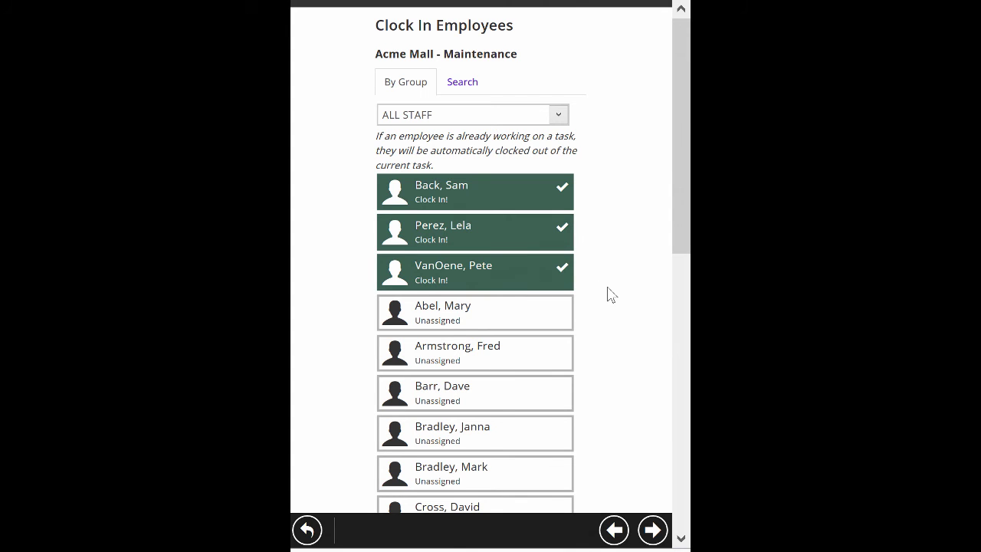
Replace the third preselected employee with the first unassigned one in the clock-in selection and proceed to task assignment
left_click(523, 274)
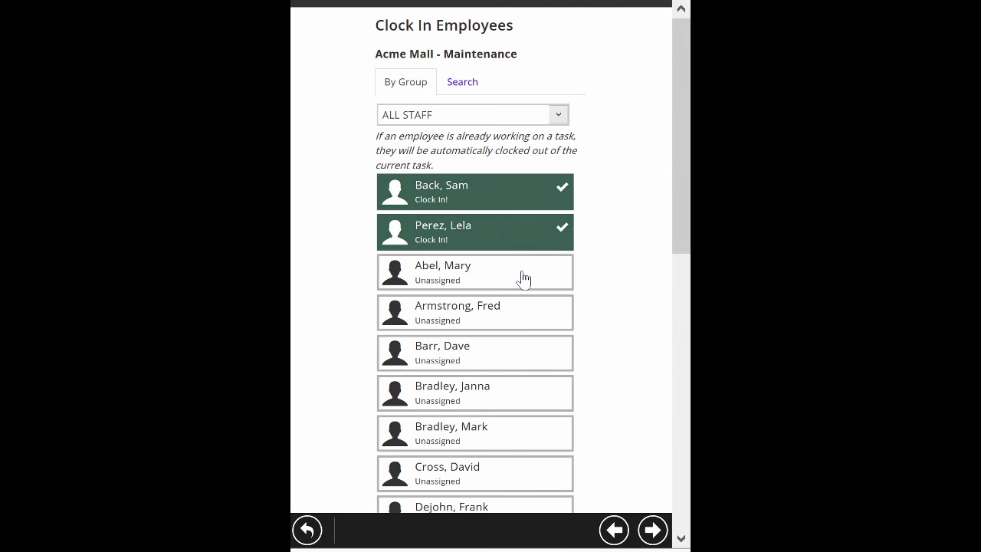
left_click(523, 278)
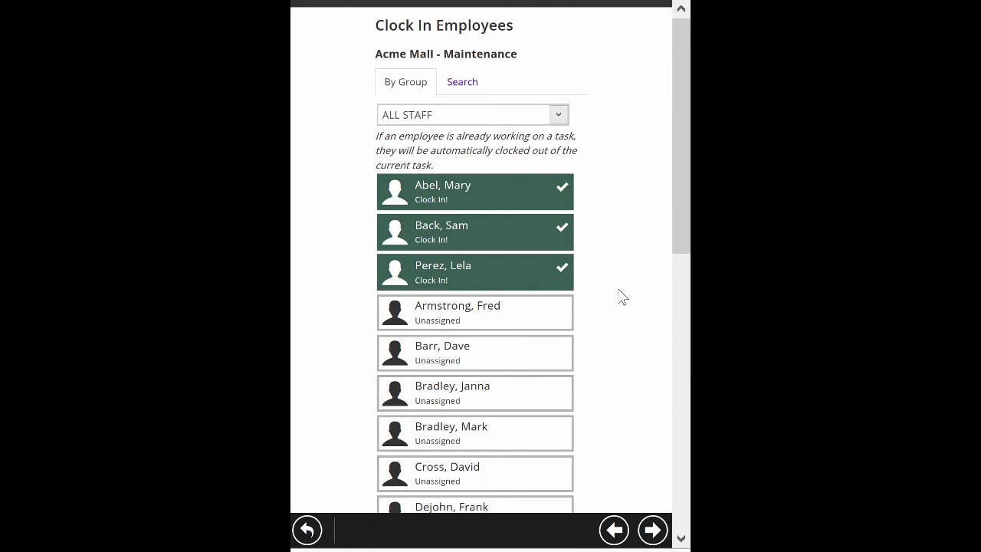
left_click(652, 531)
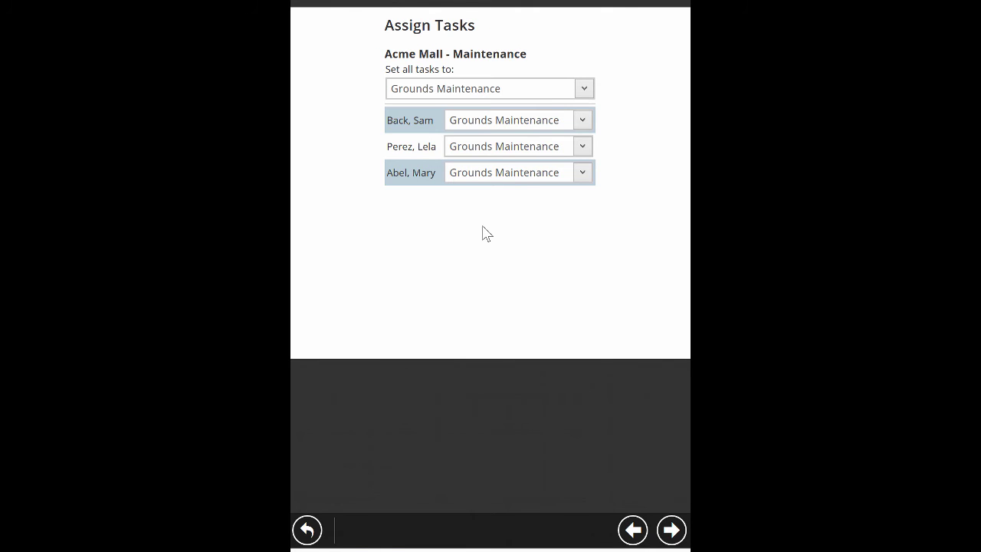
Assign Grounds Maintenance to all selected Acme Mall employees and clock them in with the automatic date and time
left_click_drag(386, 54, 532, 61)
left_click(505, 91)
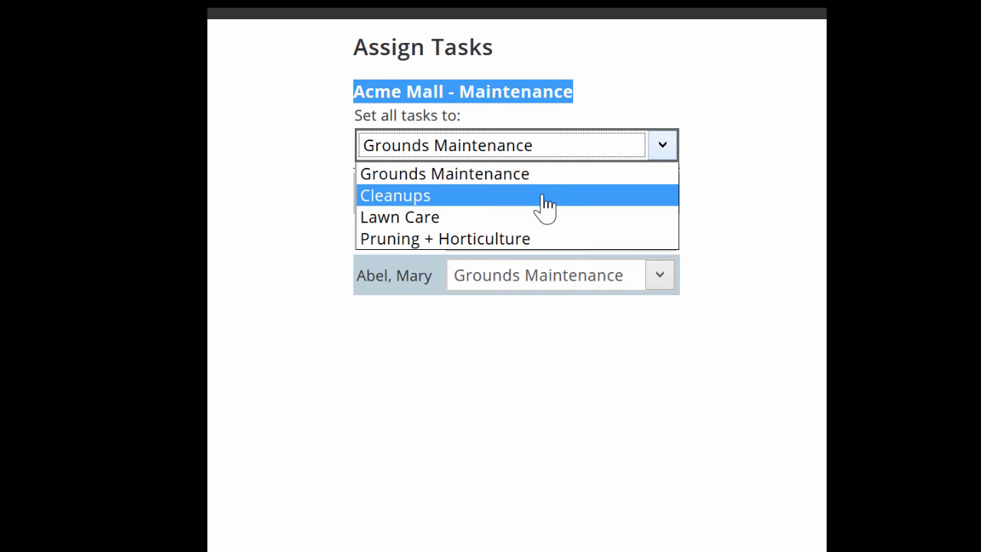
left_click(529, 175)
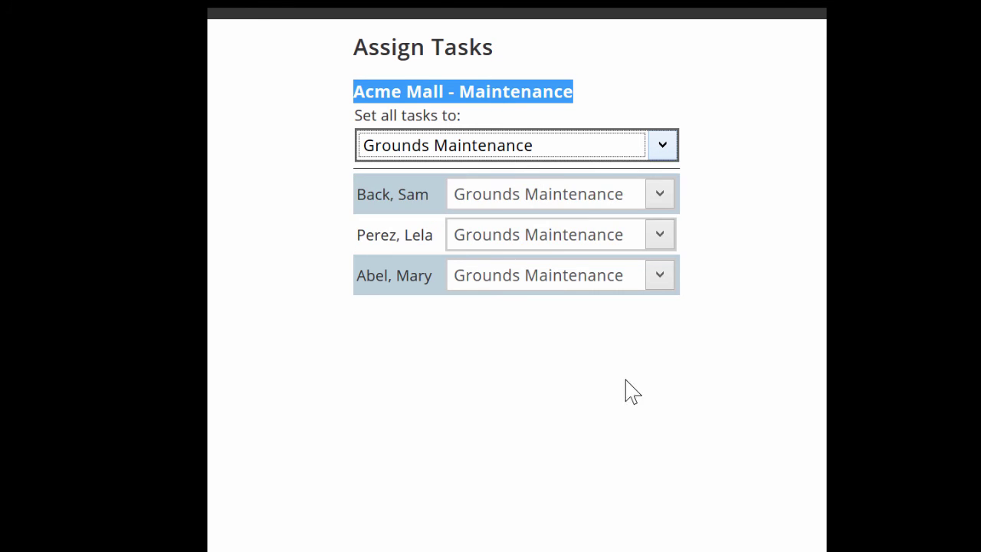
left_click(560, 280)
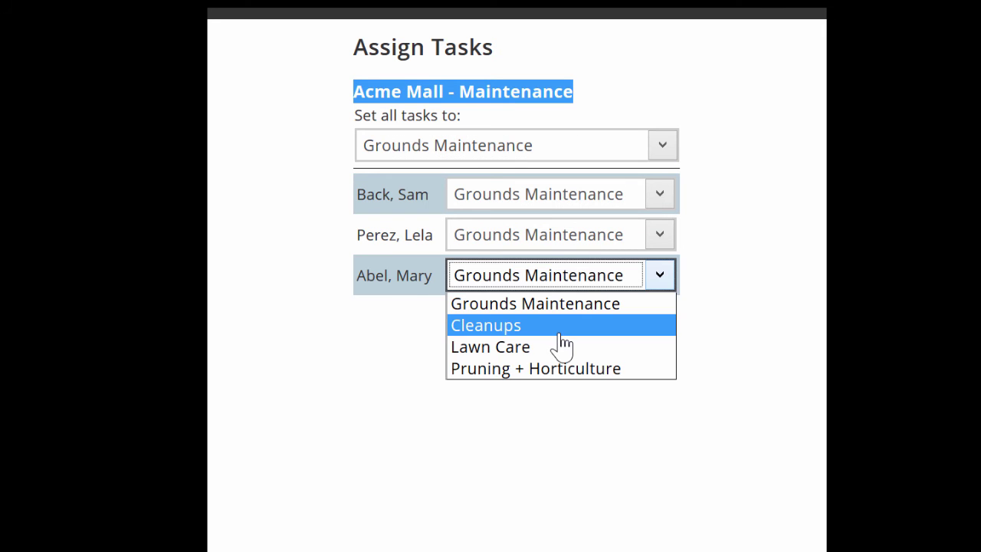
left_click(624, 397)
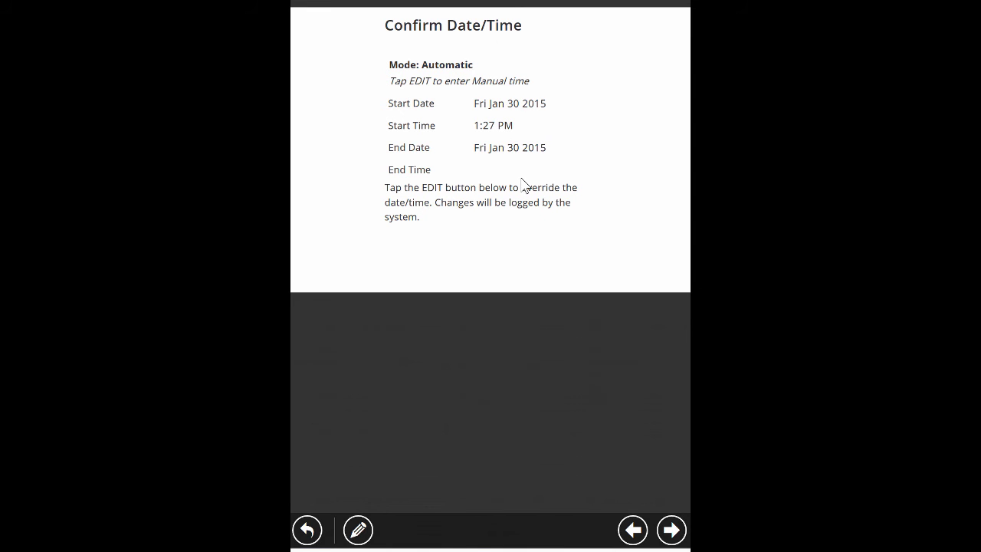
left_click(673, 529)
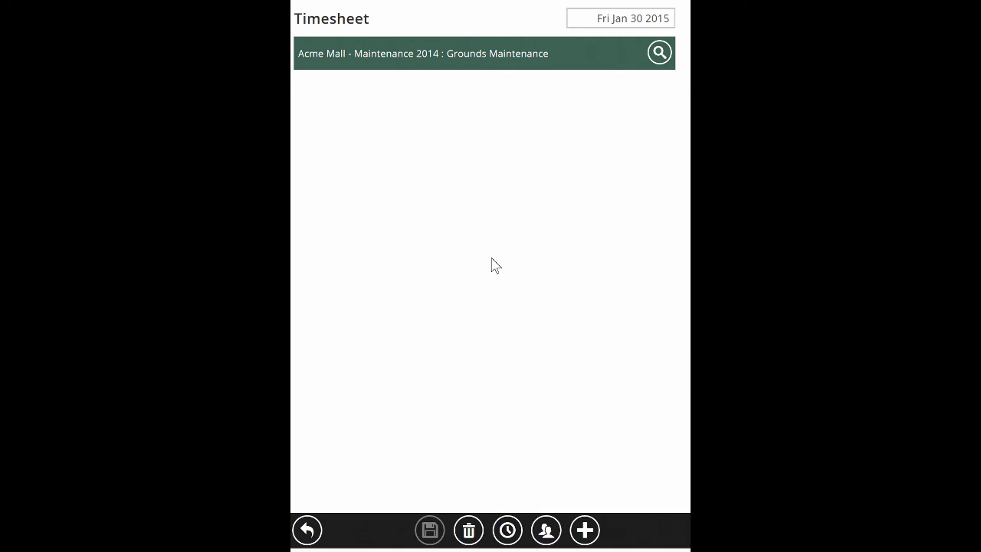
Start a second job entry on the timesheet and choose Abletree Front Landscape as its job
left_click(659, 53)
left_click(590, 534)
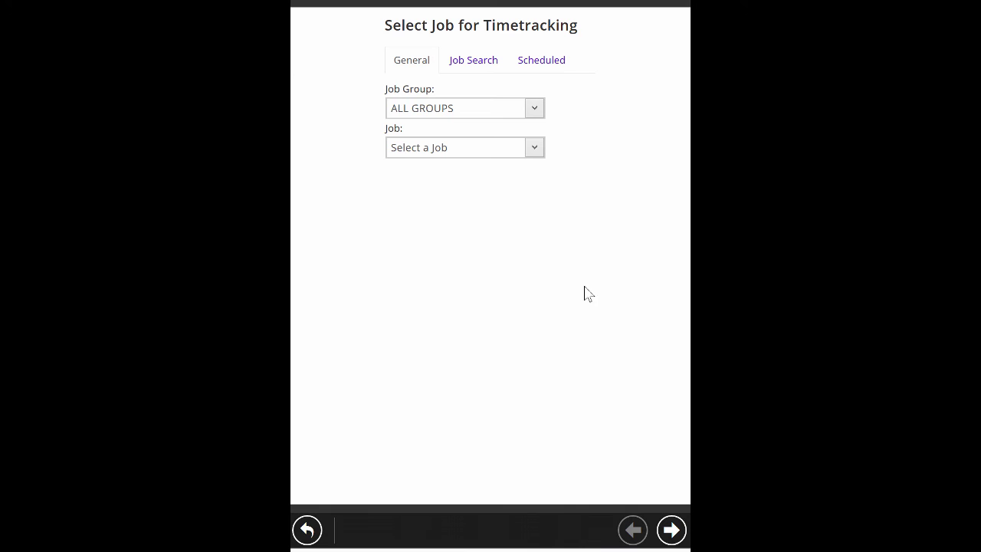
left_click(445, 149)
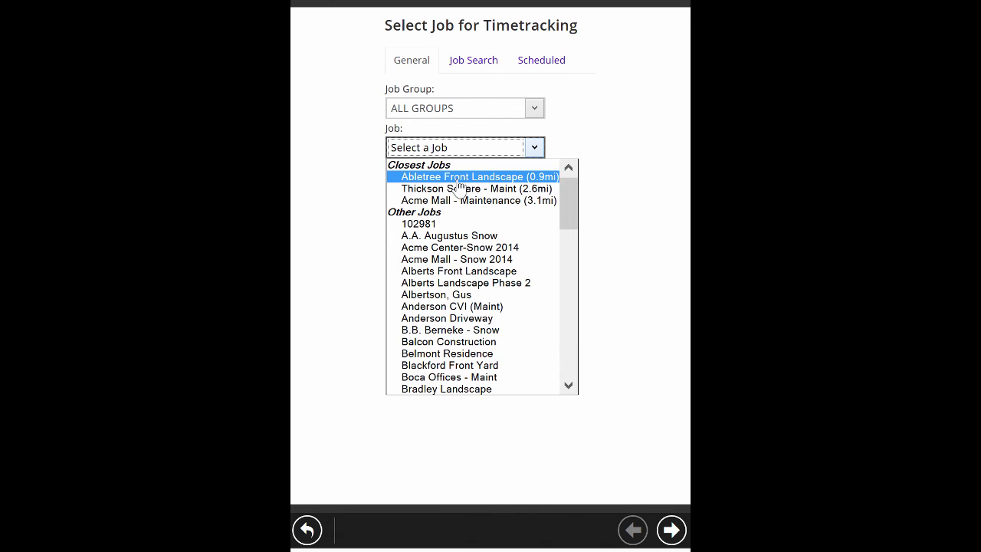
left_click(461, 179)
left_click(671, 530)
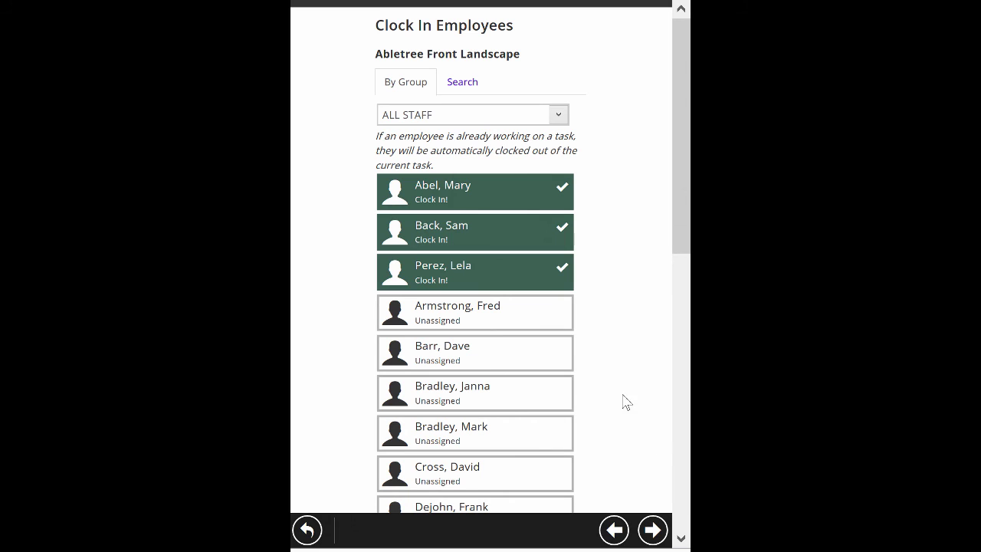
Clock the three preselected employees in to the Front Patio task with the automatic date and time
left_click(509, 277)
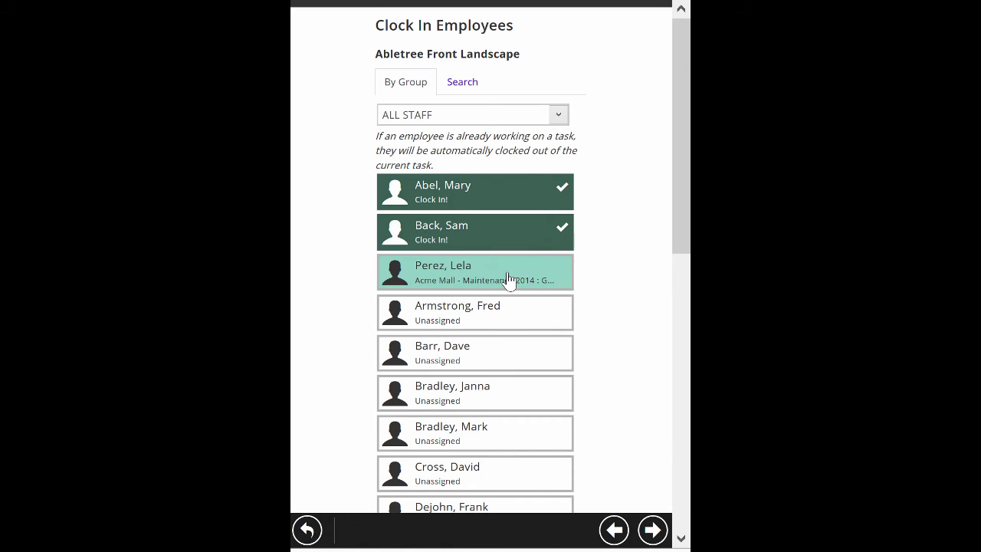
left_click(508, 278)
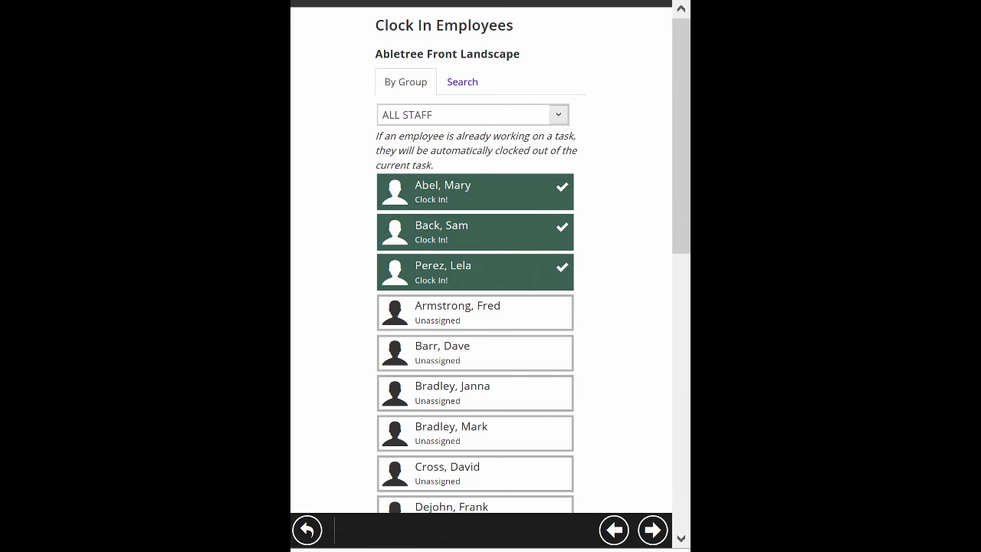
left_click(652, 530)
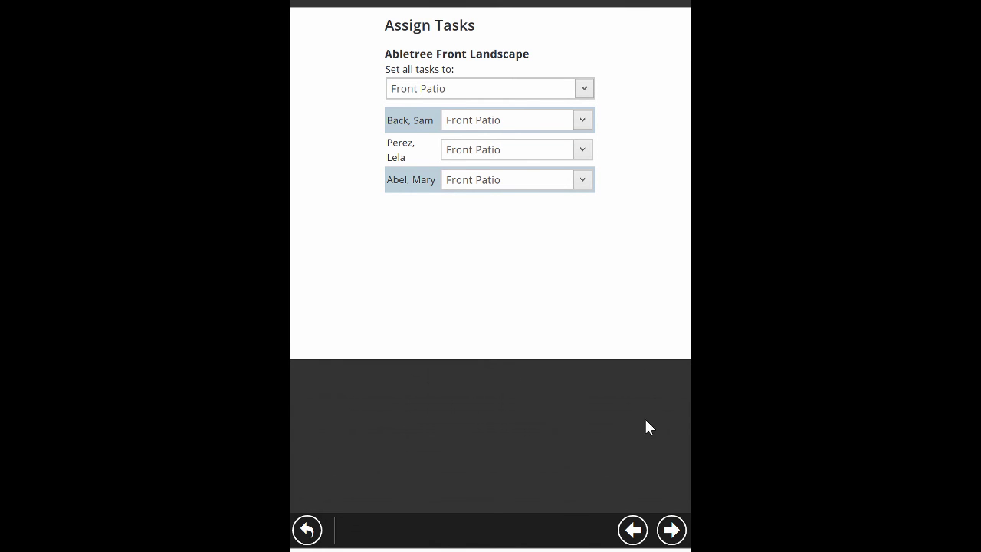
left_click(671, 529)
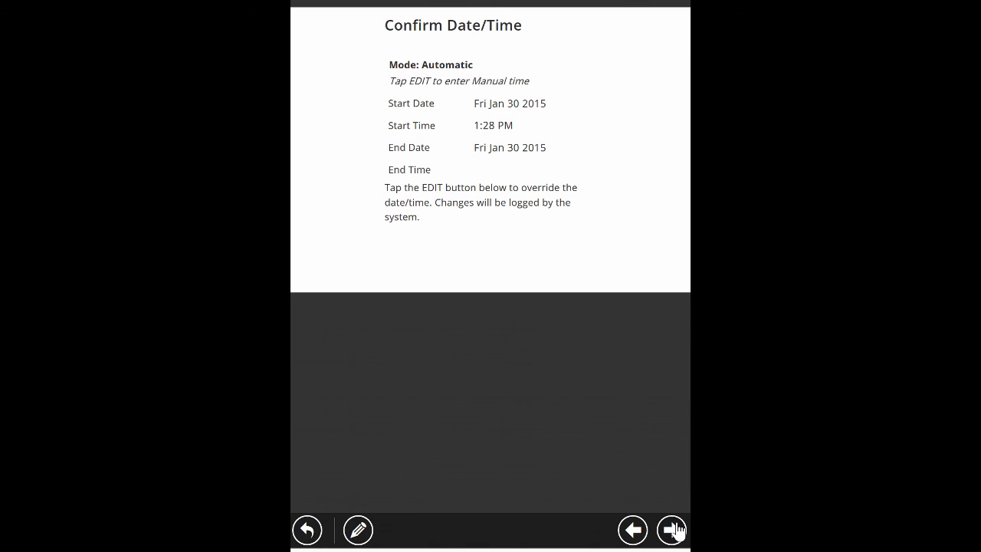
left_click(671, 529)
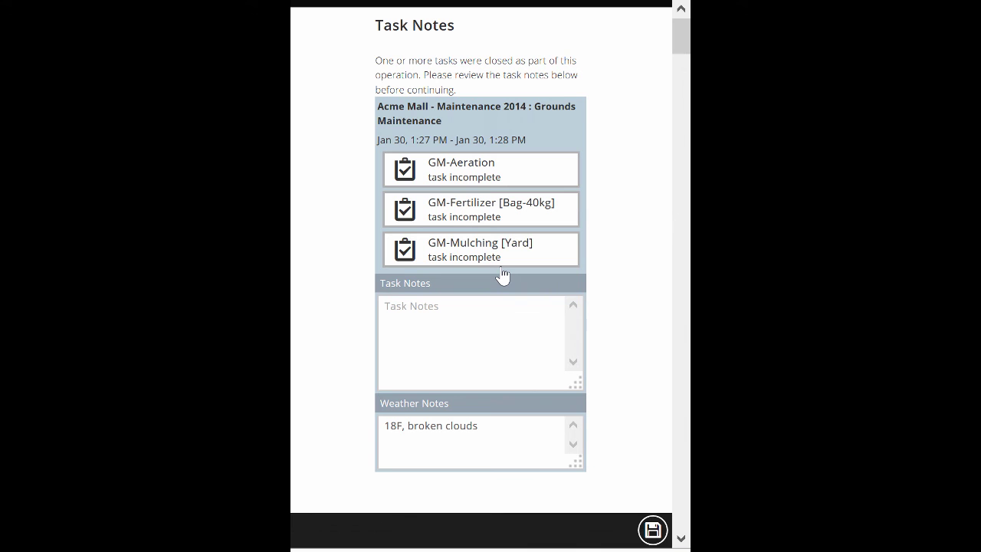
Mark GM-Fertilizer [Bag-40kg] complete with quantity 1.5, add the task note "ok", and save the task notes
left_click(505, 214)
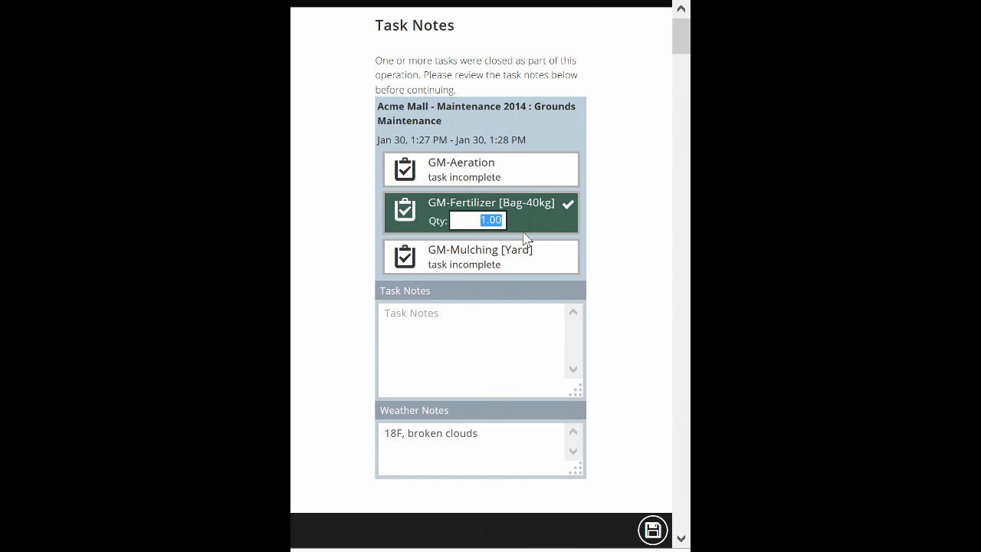
type("1.5")
left_click(497, 317)
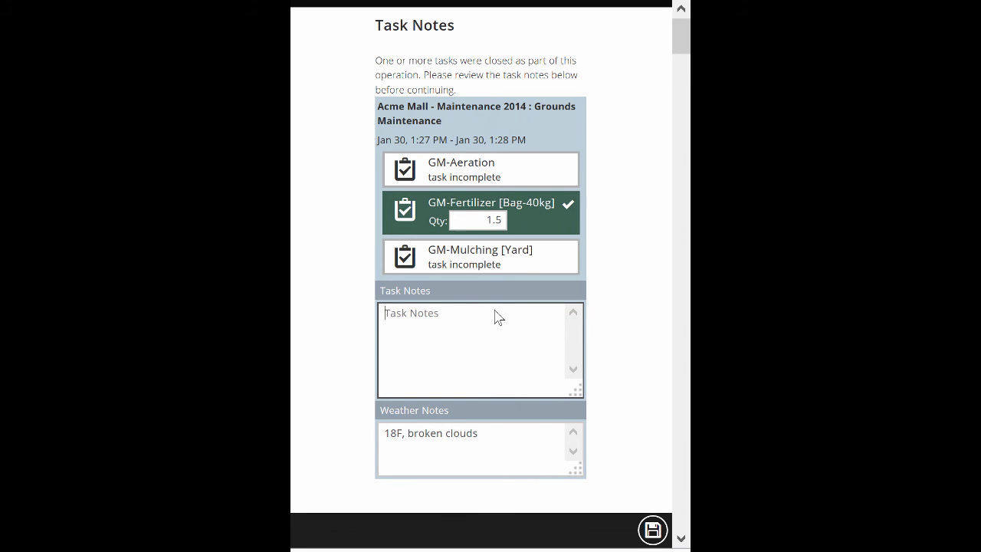
type("ok")
left_click(653, 530)
left_click(673, 528)
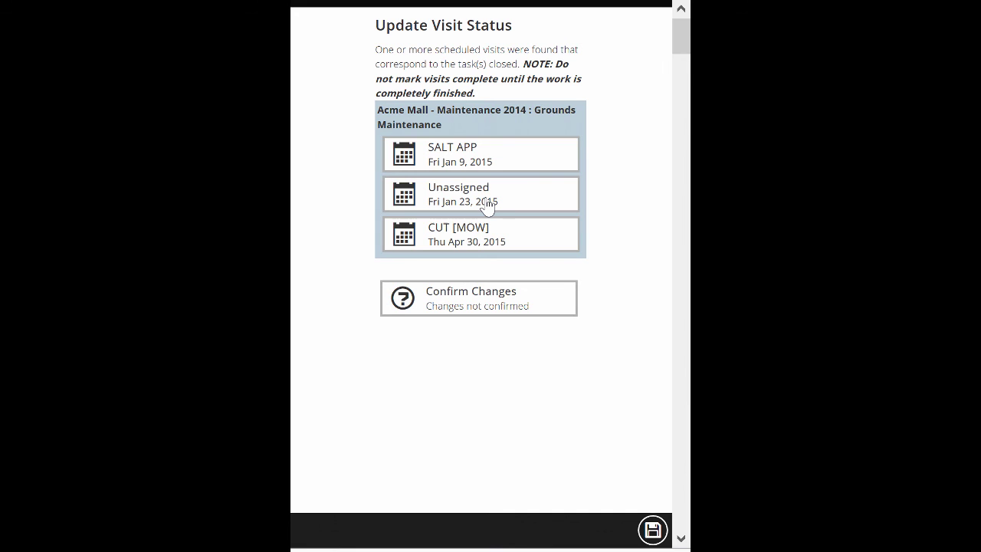
Mark the SALT APP visit of Fri Jan 9, 2015 complete, confirm the changes, and save the visit status
left_click(464, 162)
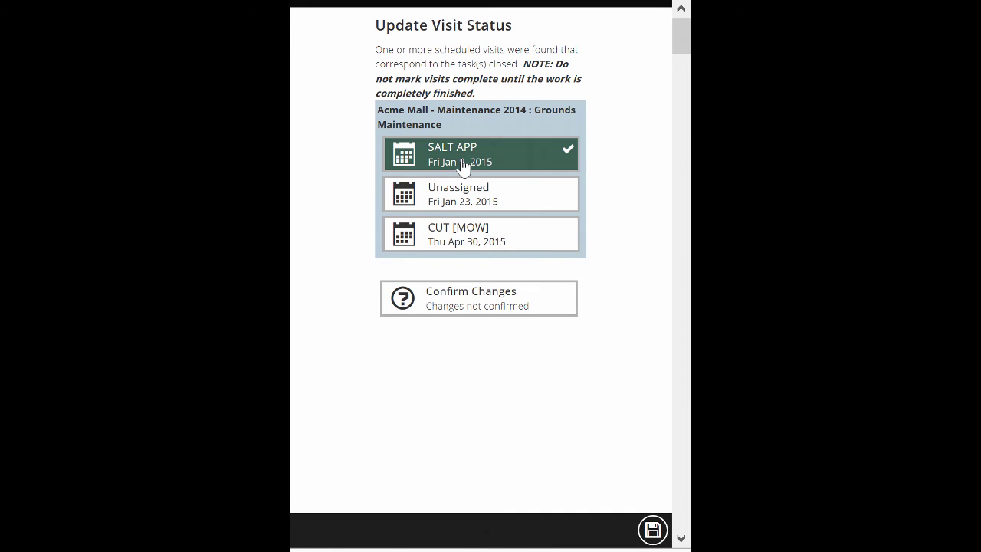
left_click(534, 303)
left_click(652, 529)
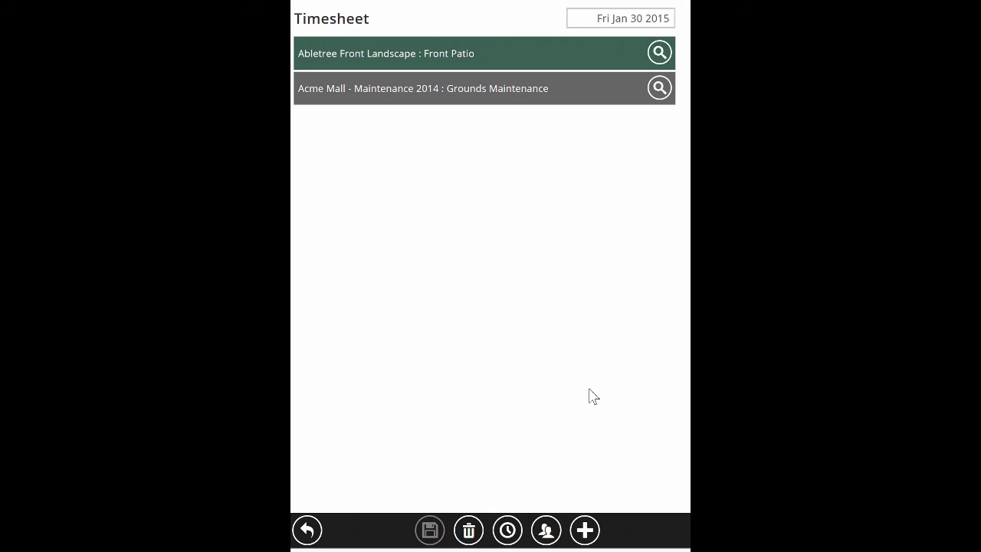
Review the lunch, late and absent settings of the timesheet's employees, and return to the timesheet without changes
left_click(545, 529)
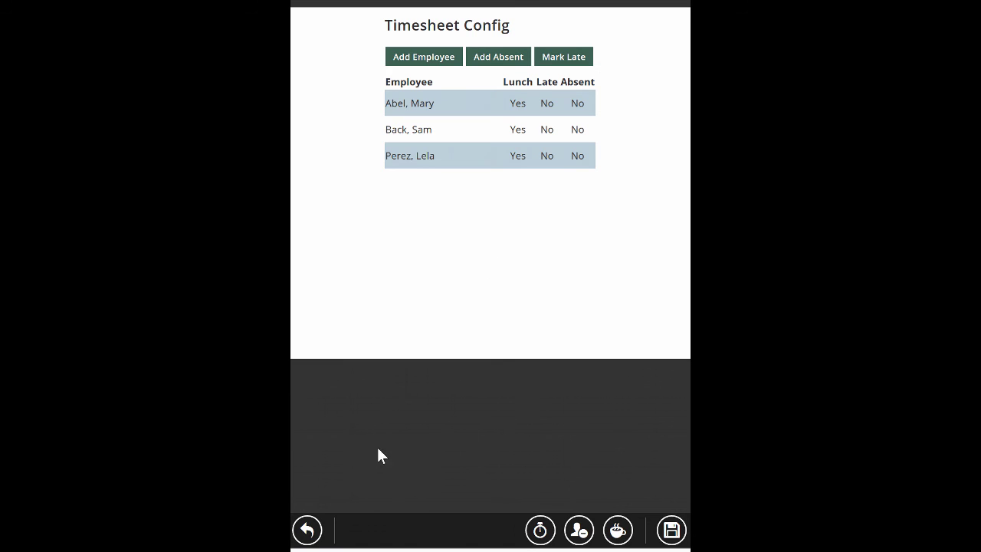
left_click(307, 529)
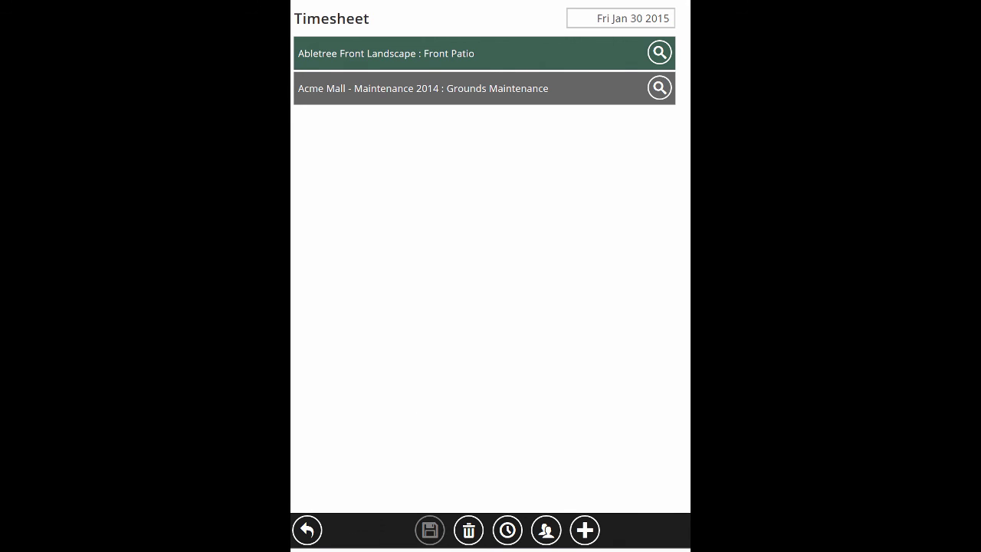
Clock all three employees out of Front Patio with the automatic date and time, and save its task notes blank
left_click(511, 539)
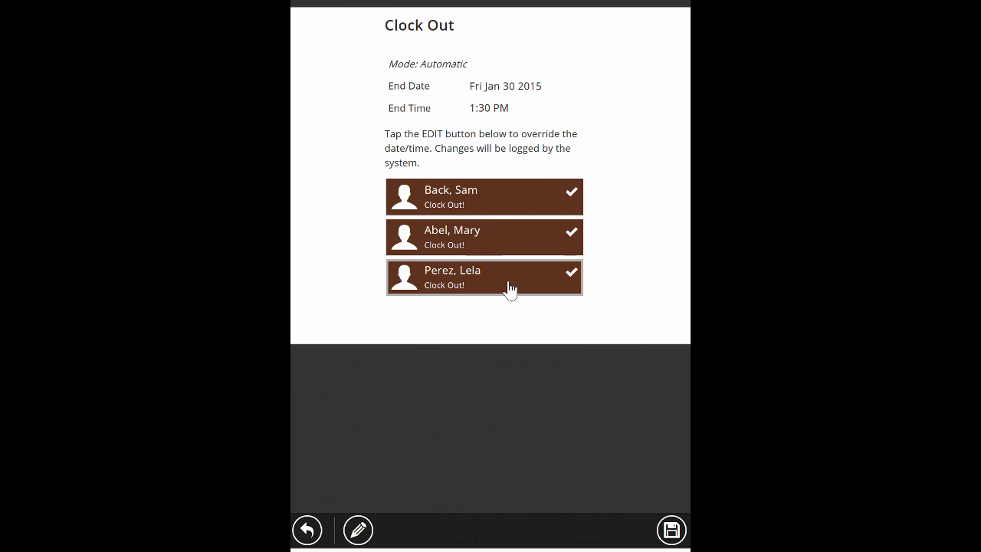
left_click(491, 211)
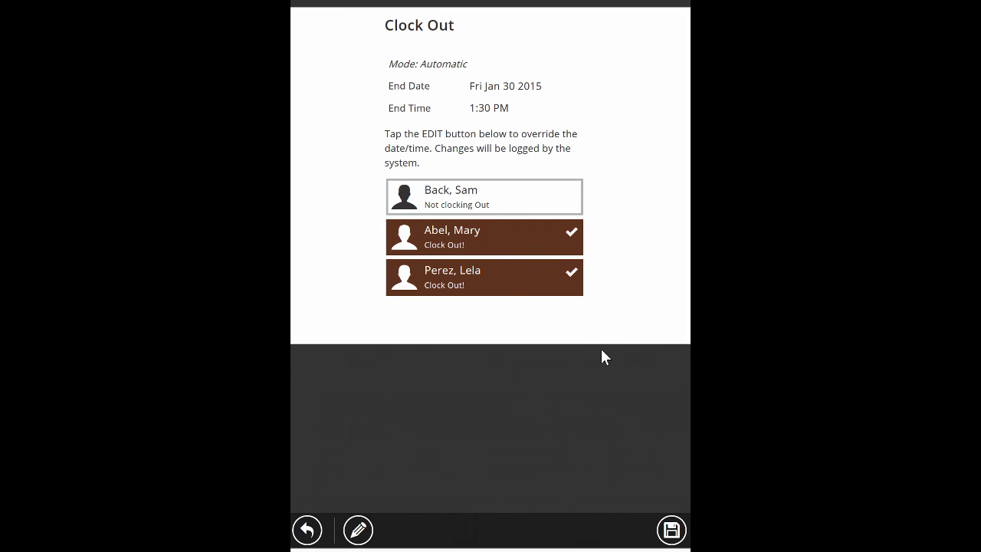
left_click(496, 210)
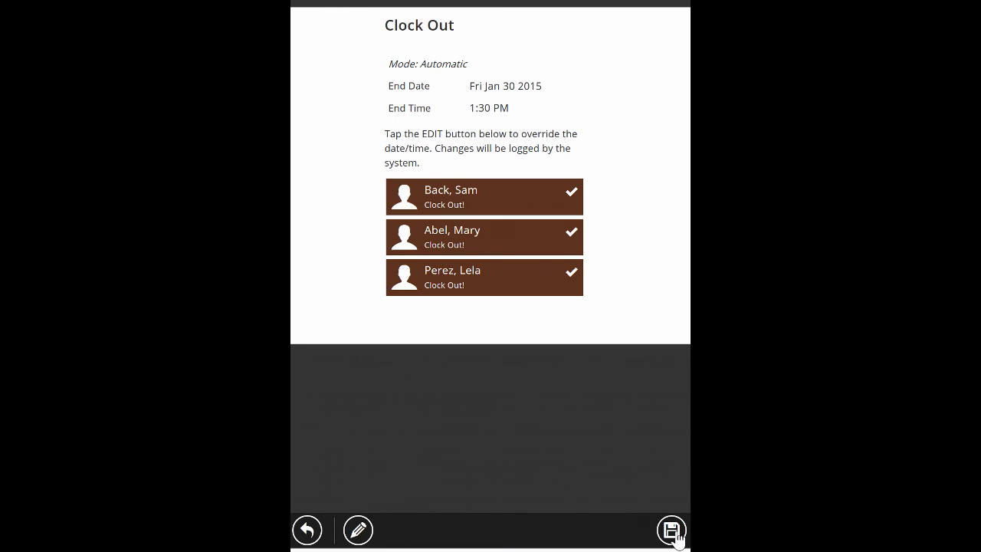
left_click(671, 529)
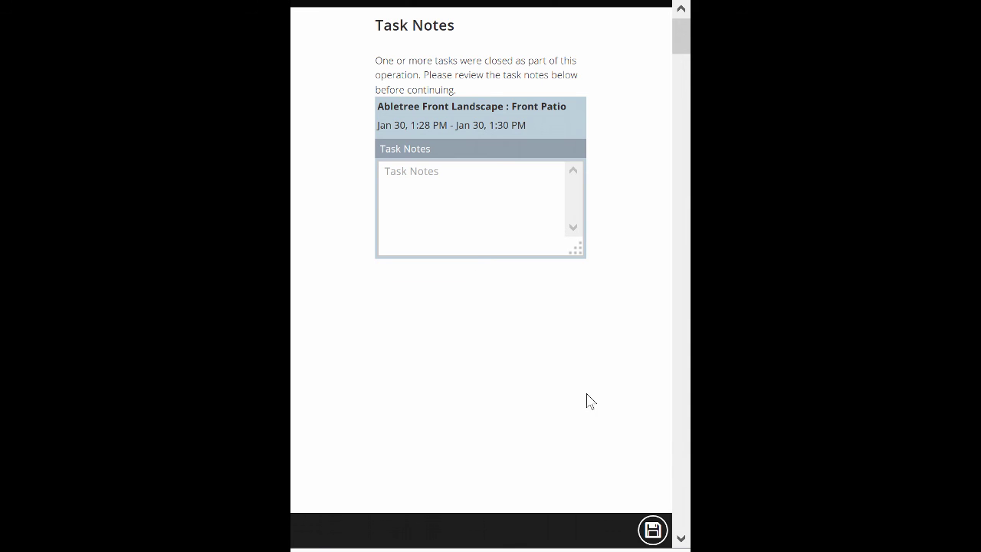
left_click(663, 535)
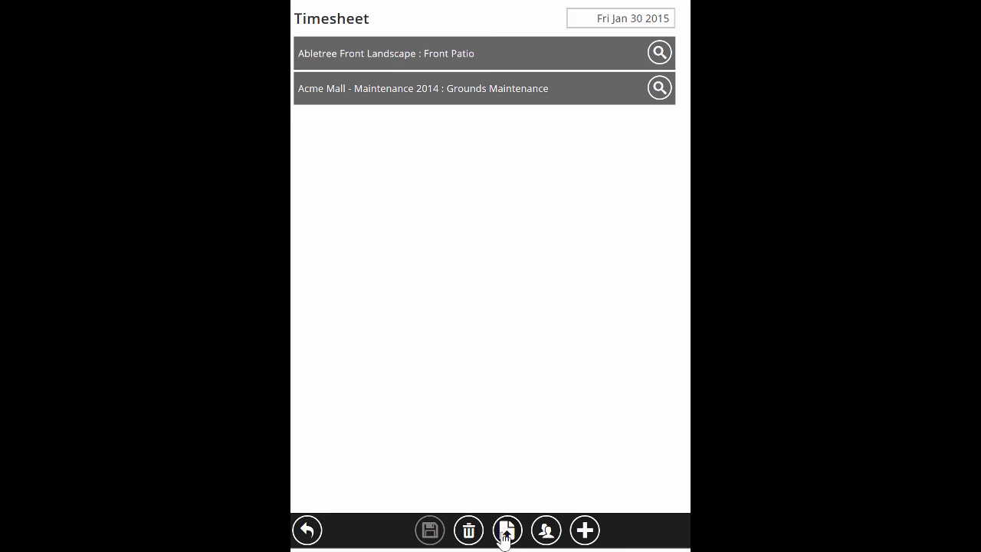
Start submitting the timesheet, set all three employees to No Lunch, and save the lunch deductions
left_click(505, 535)
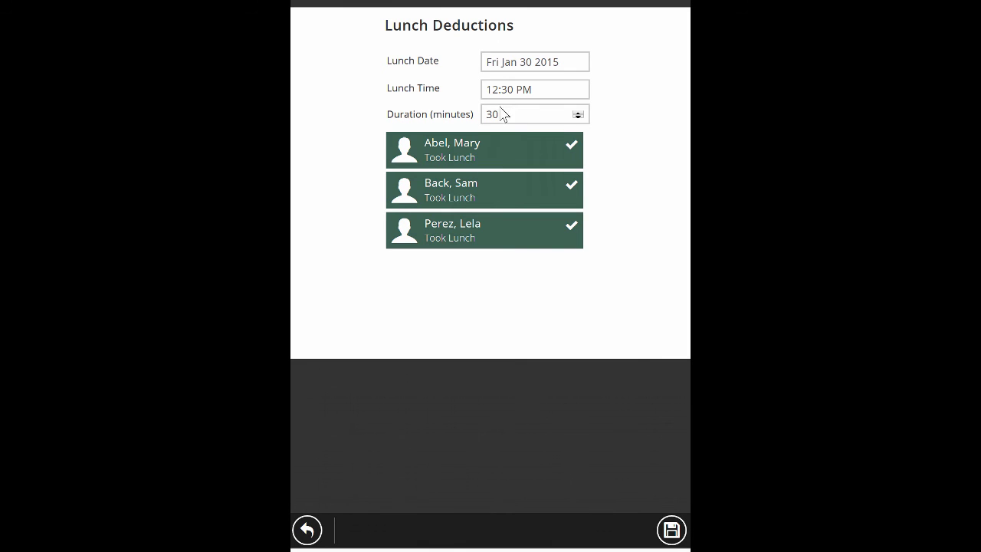
left_click(482, 154)
left_click(498, 190)
left_click(516, 228)
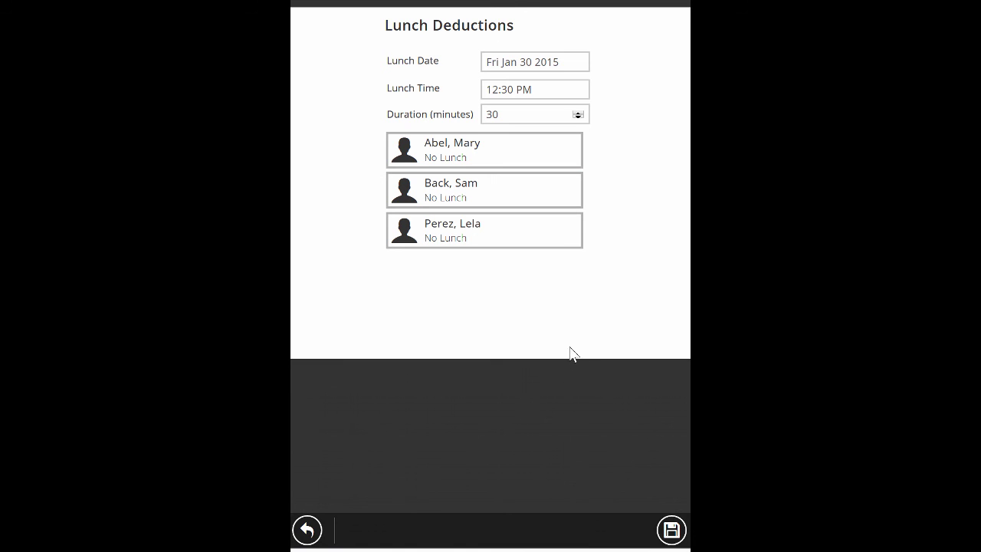
left_click(671, 531)
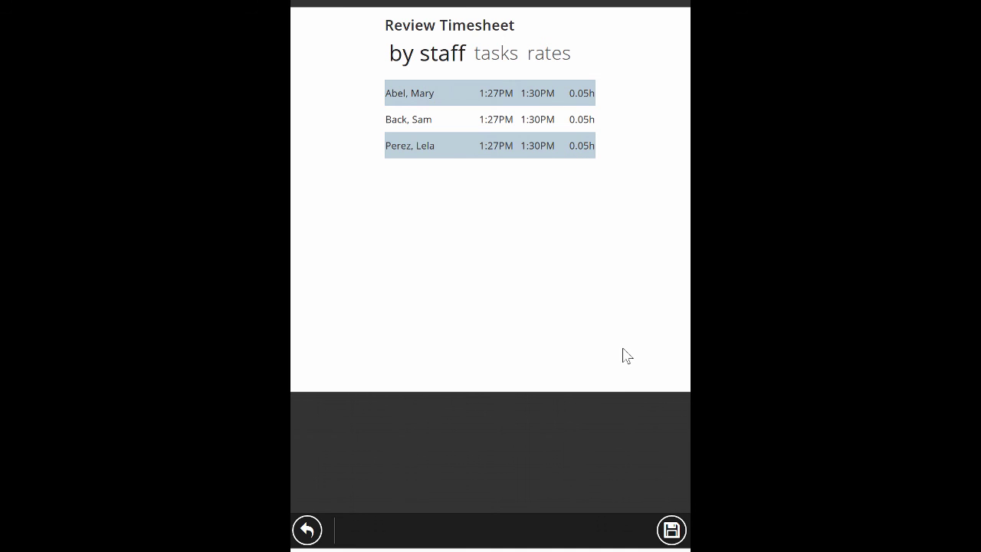
Accept the timesheet review by staff and confirm the submission of the January 30, 2015 timesheet
left_click(676, 534)
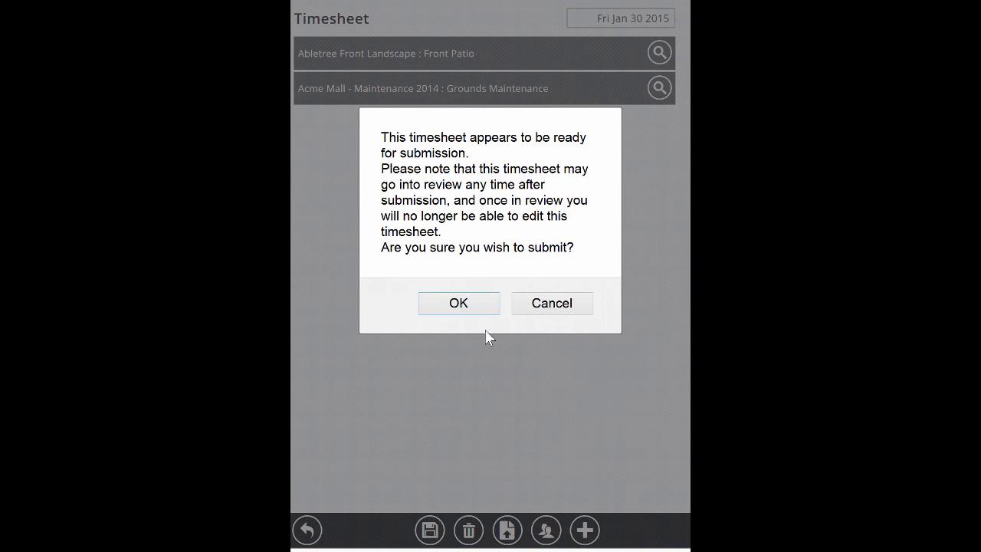
left_click(458, 303)
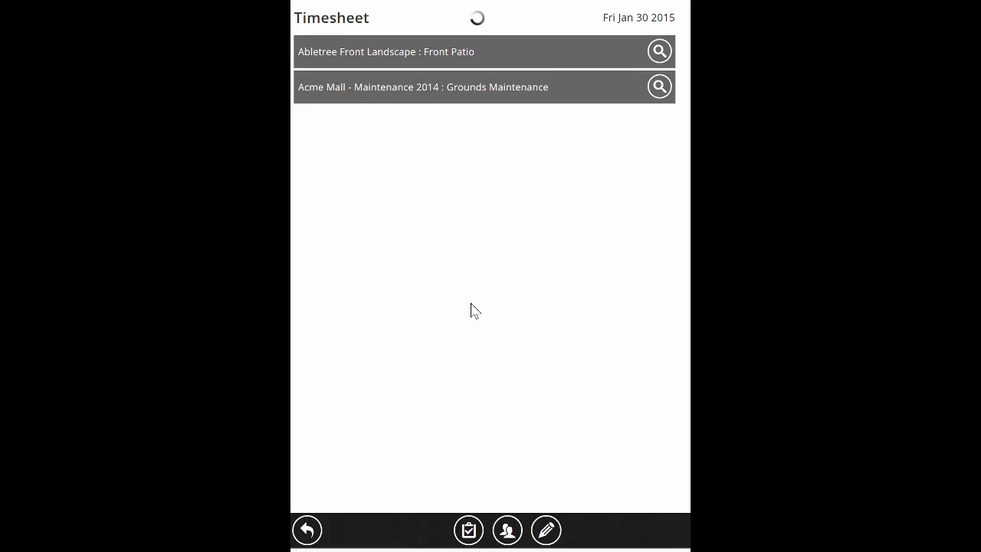